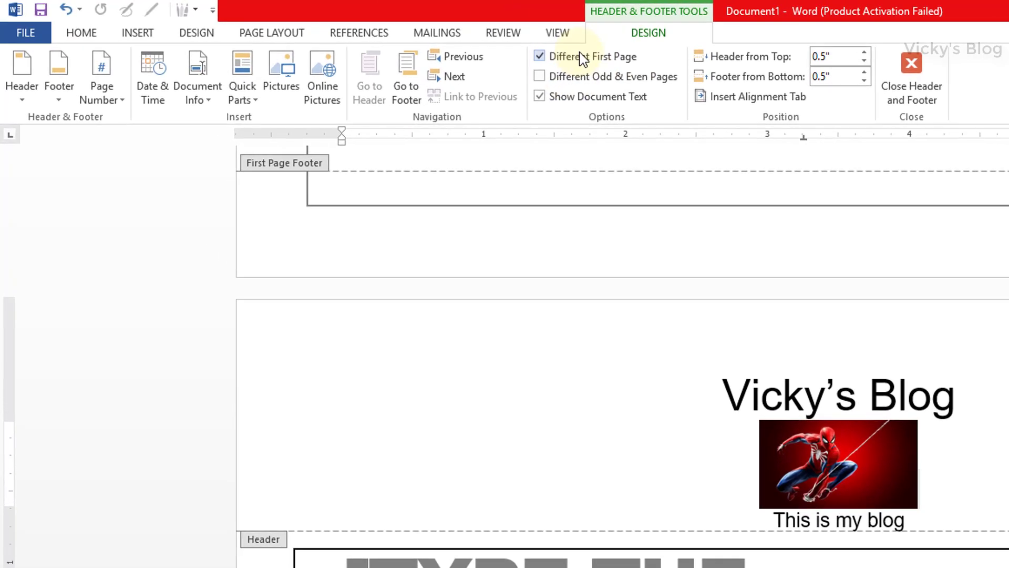
Turn the Different First Page option off and back on, and check the header and footer on the remaining pages.
left_click(583, 59)
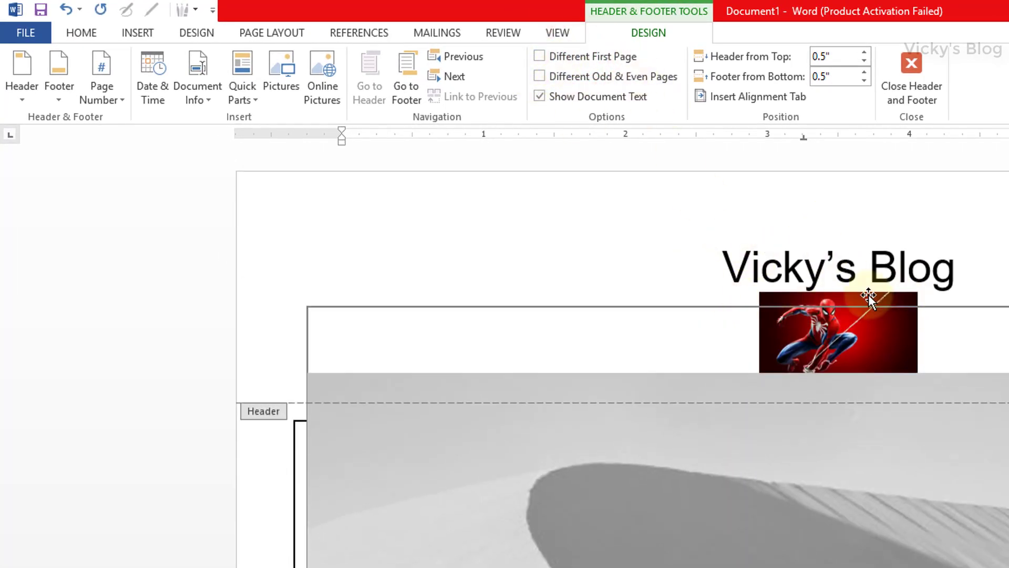
left_click(610, 62)
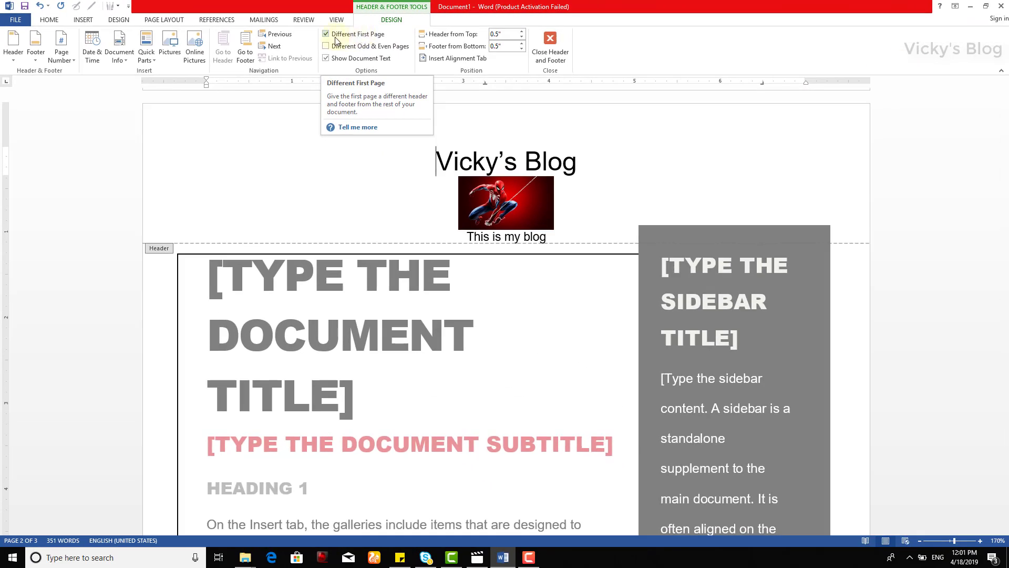
scroll(600, 184, "down", 15)
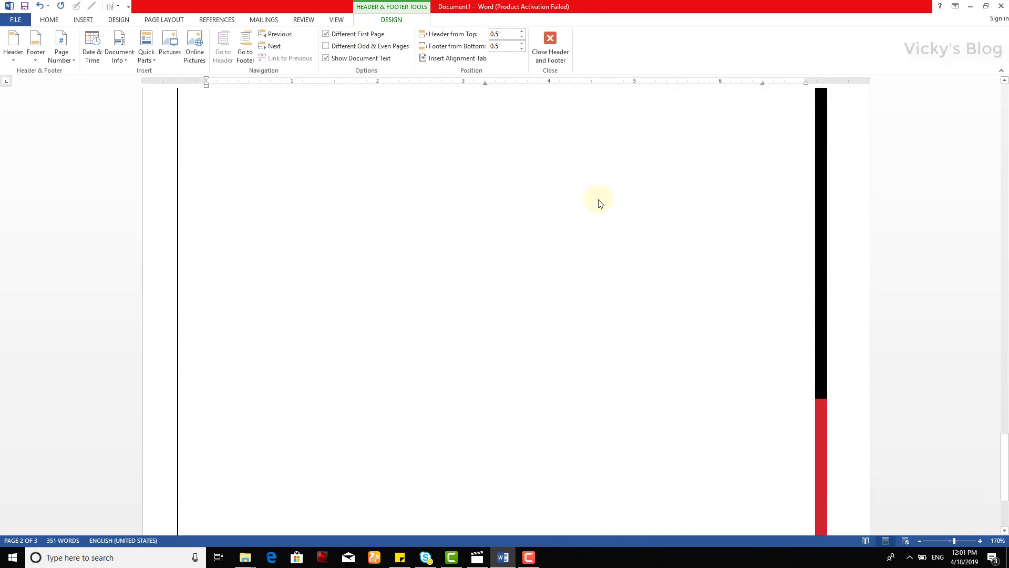
scroll(600, 203, "up", 5)
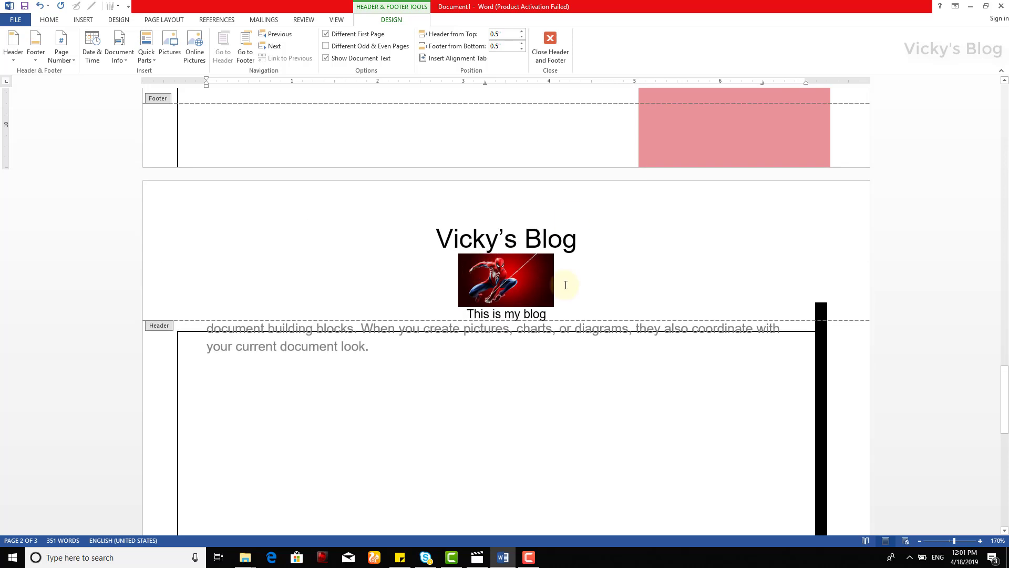
scroll(565, 284, "down", 10)
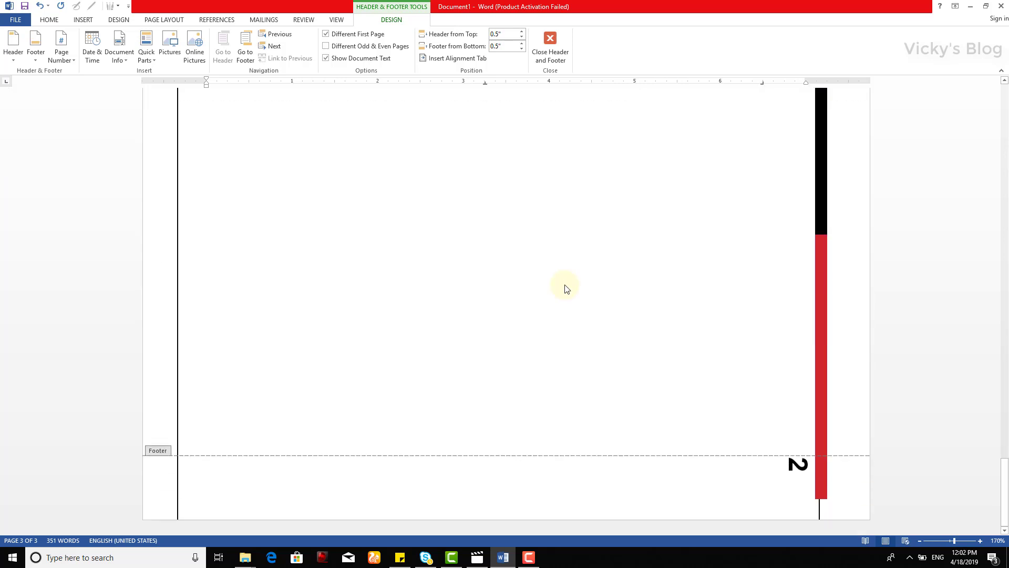
Leave footer editing and add blank paragraphs after the last body text until the document runs onto a fourth page.
left_click(467, 507)
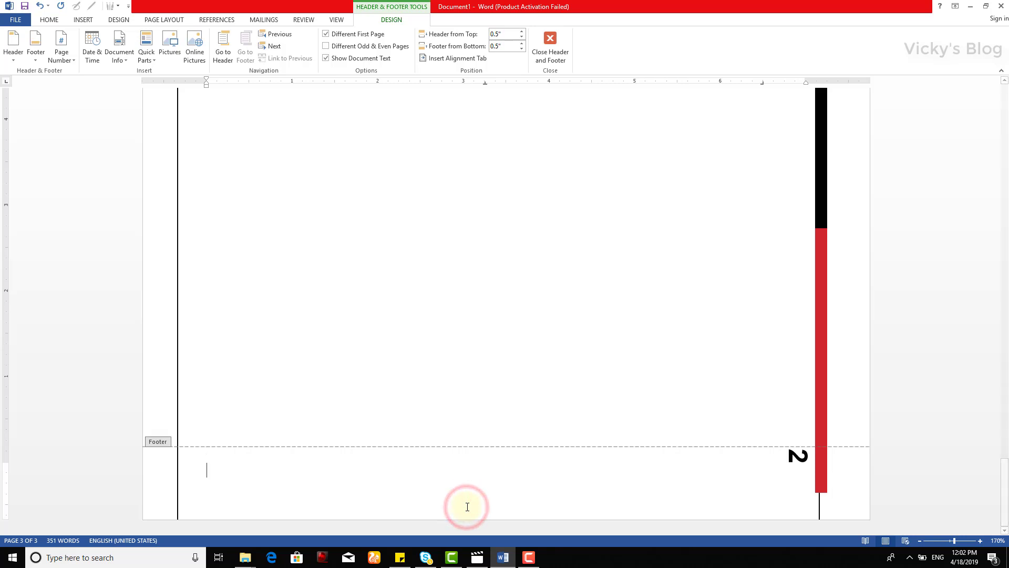
triple_click(151, 311)
scroll(269, 324, "down", 5)
scroll(279, 342, "down", 1)
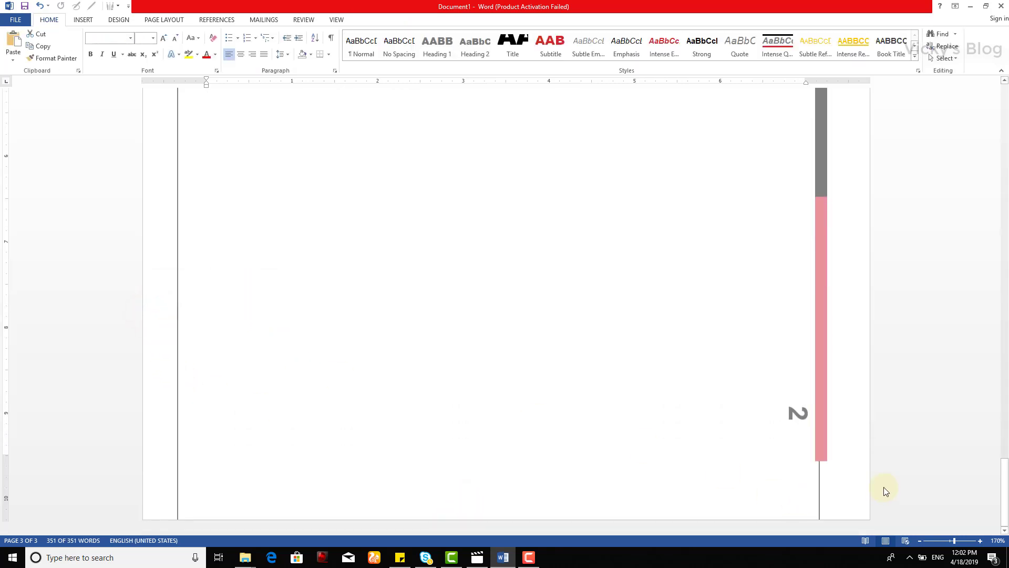
left_click(839, 491)
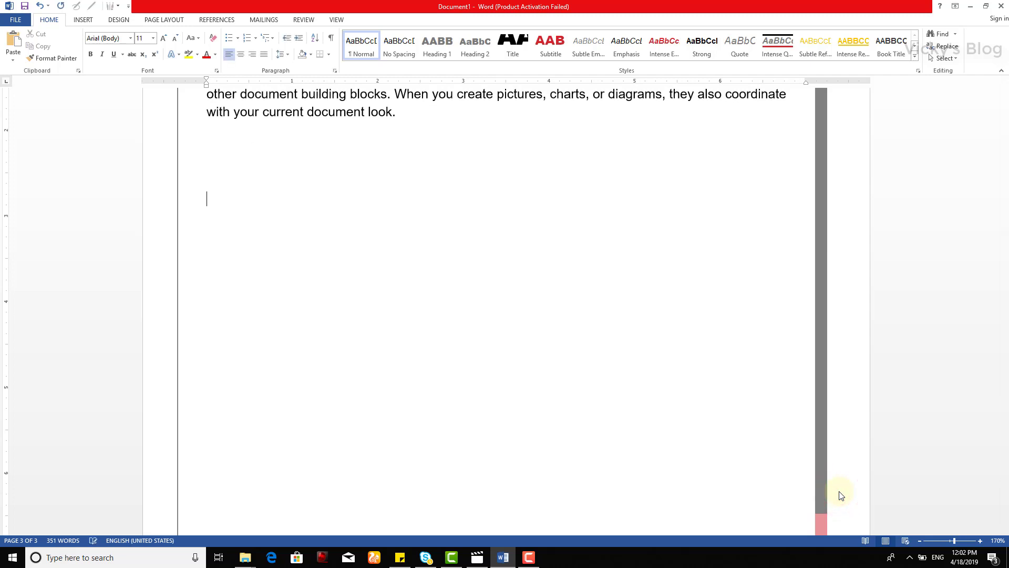
key("Return")
key("Return")
key("Return")
key("Return")
key("Return")
key("Return")
key("Return")
key("Return")
key("Return")
key("Return")
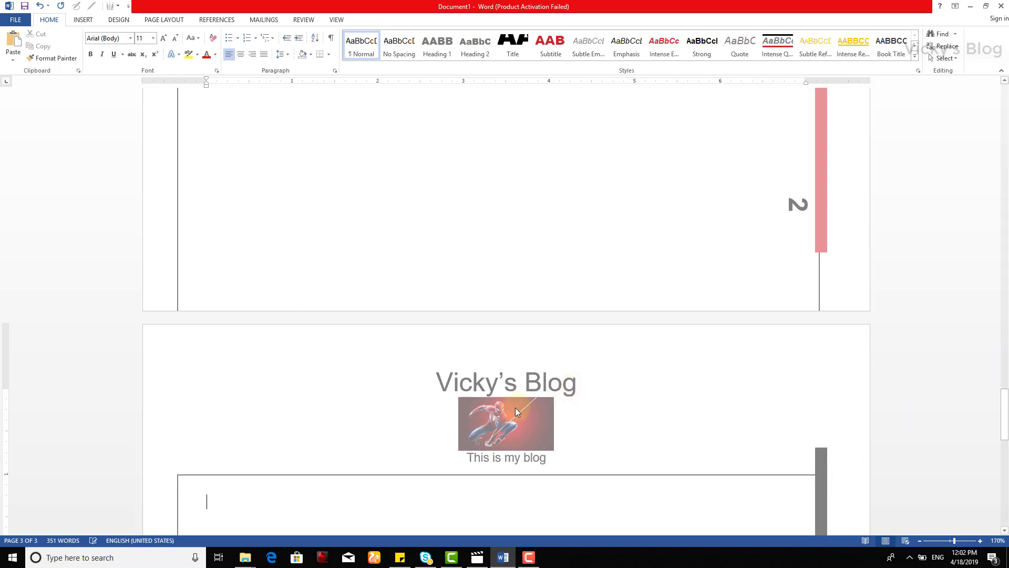
Open the footer of page 3 for editing and delete the rotated page number text box beside the red bar.
left_click(66, 231)
left_click(78, 245)
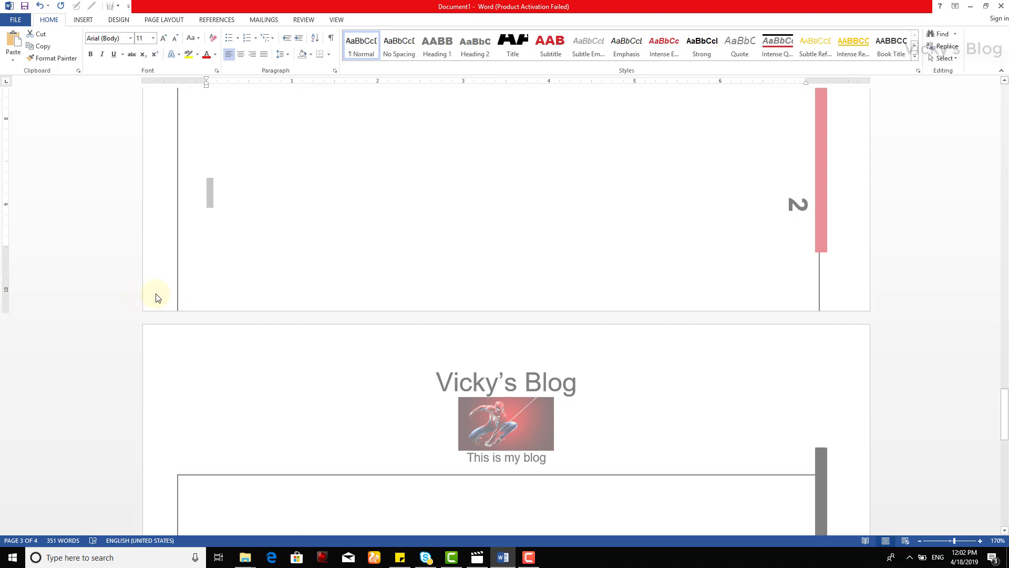
double_click(156, 297)
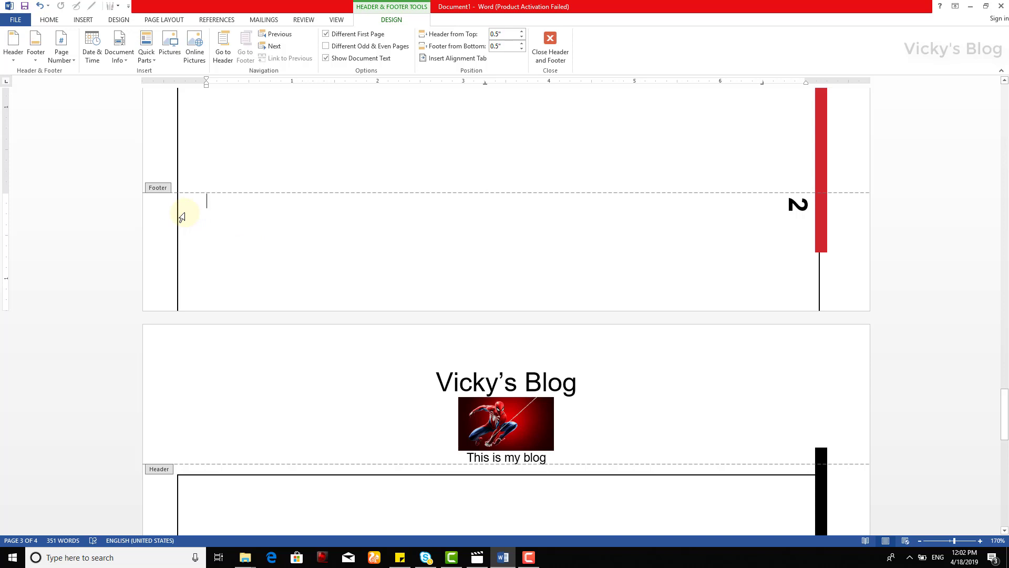
left_click(788, 205)
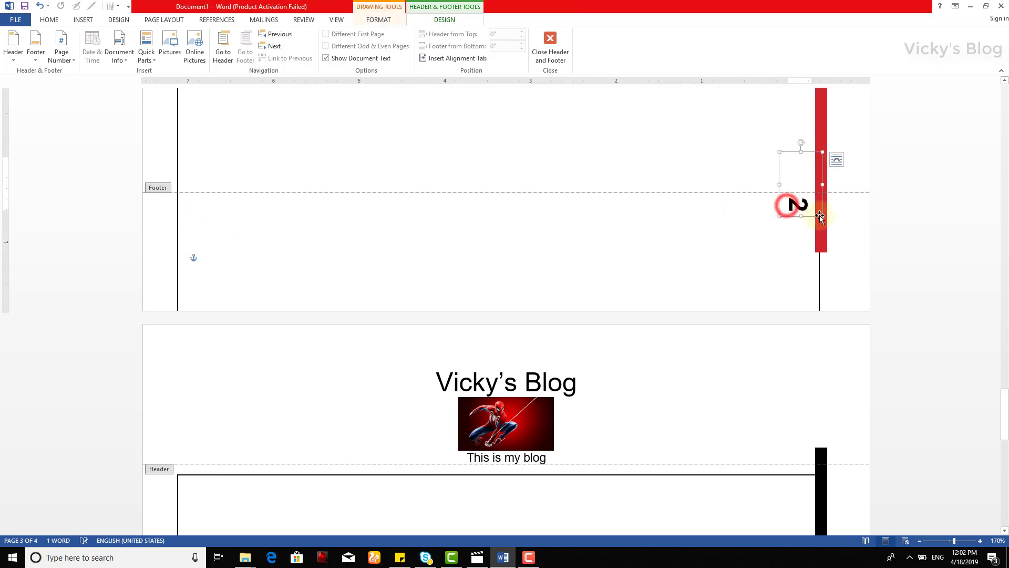
left_click(797, 152)
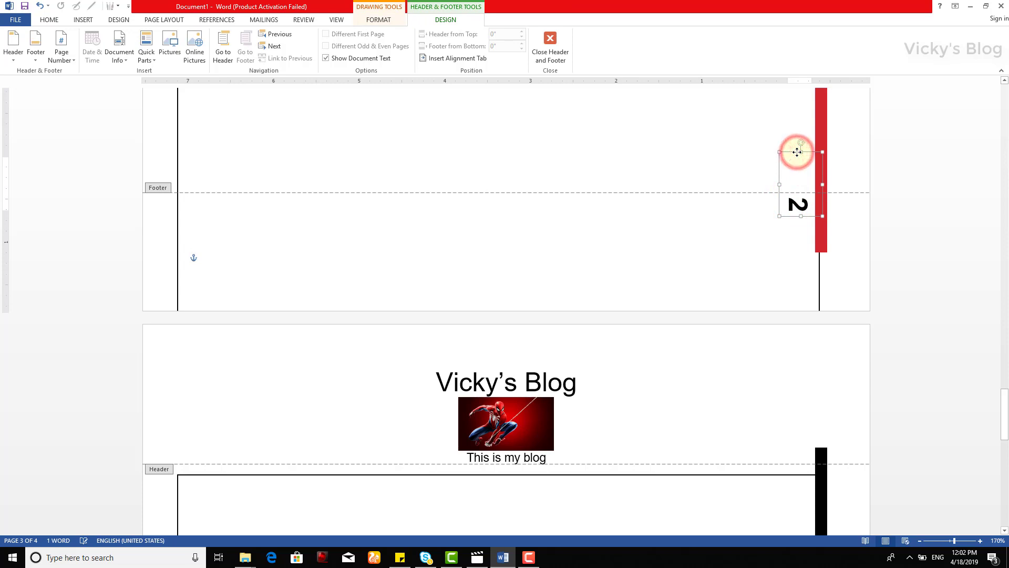
key("Delete")
Place the cursor in the empty footer and browse the built-in footer designs.
left_click(521, 222)
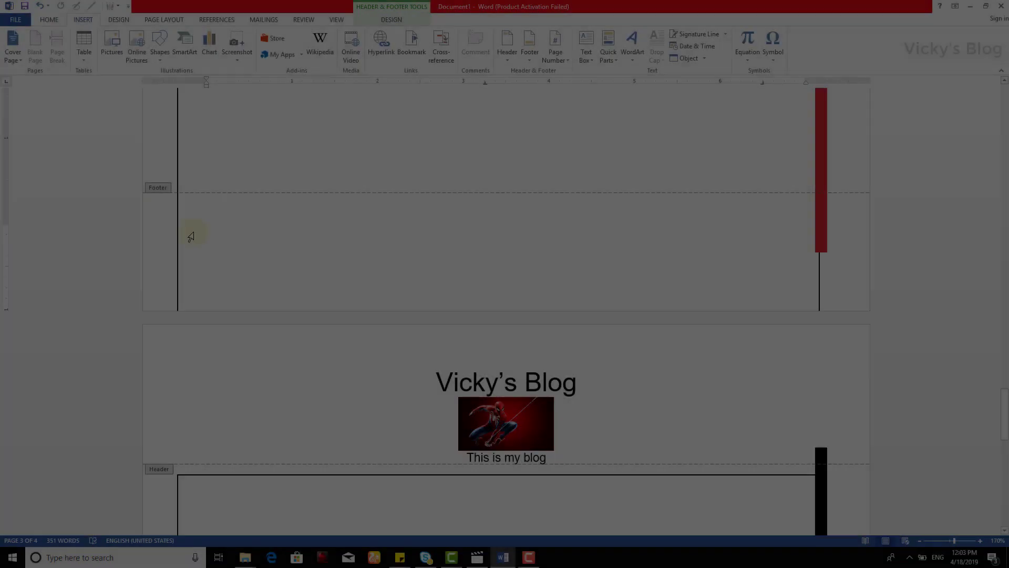
left_click(223, 227)
left_click(398, 21)
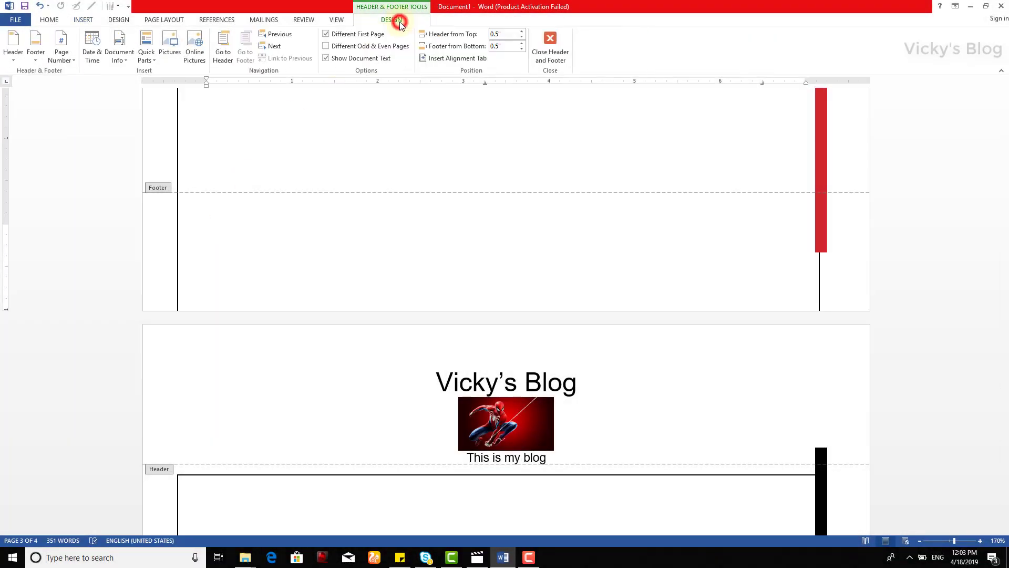
left_click(82, 20)
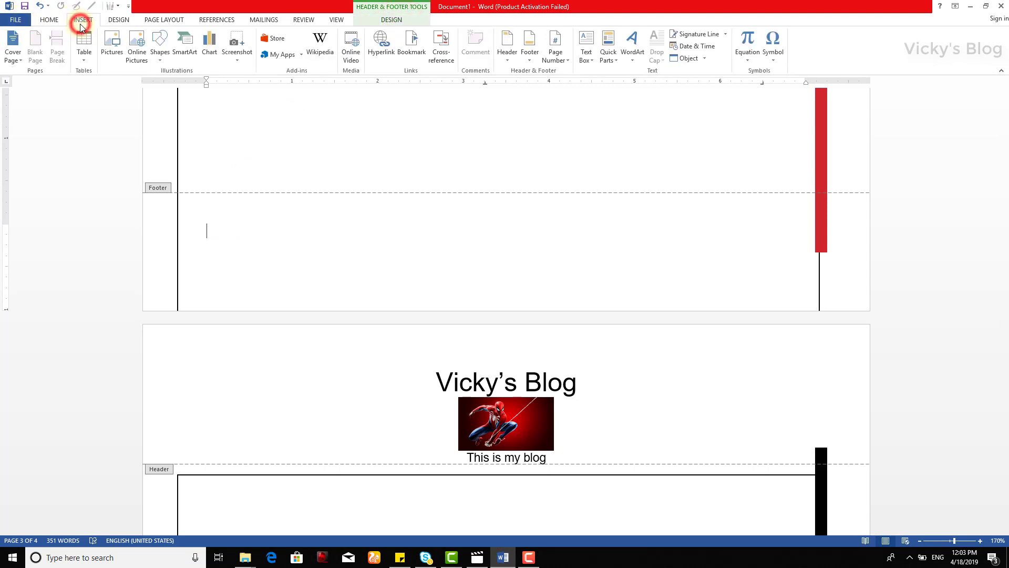
left_click(530, 65)
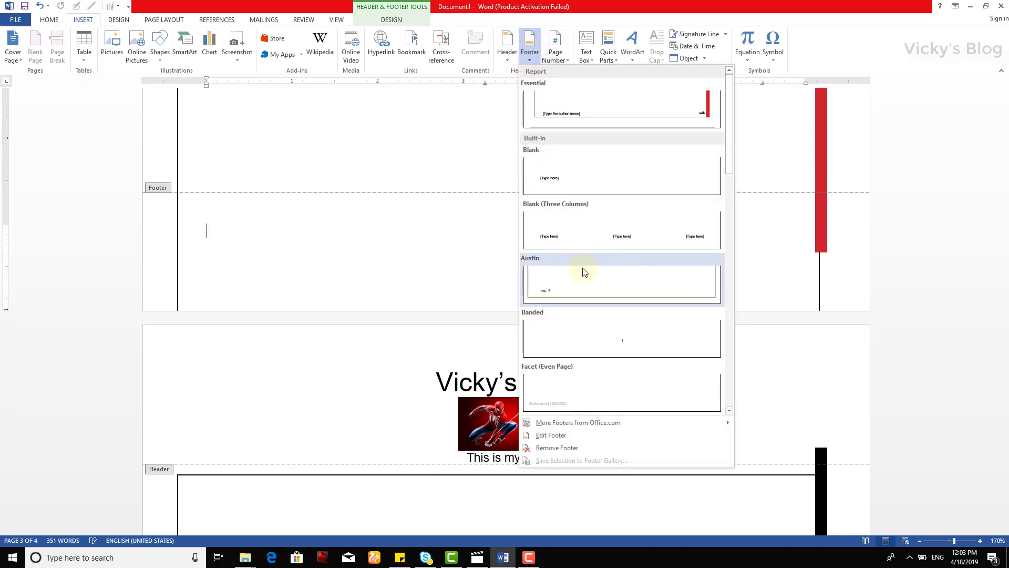
scroll(585, 268, "down", 10)
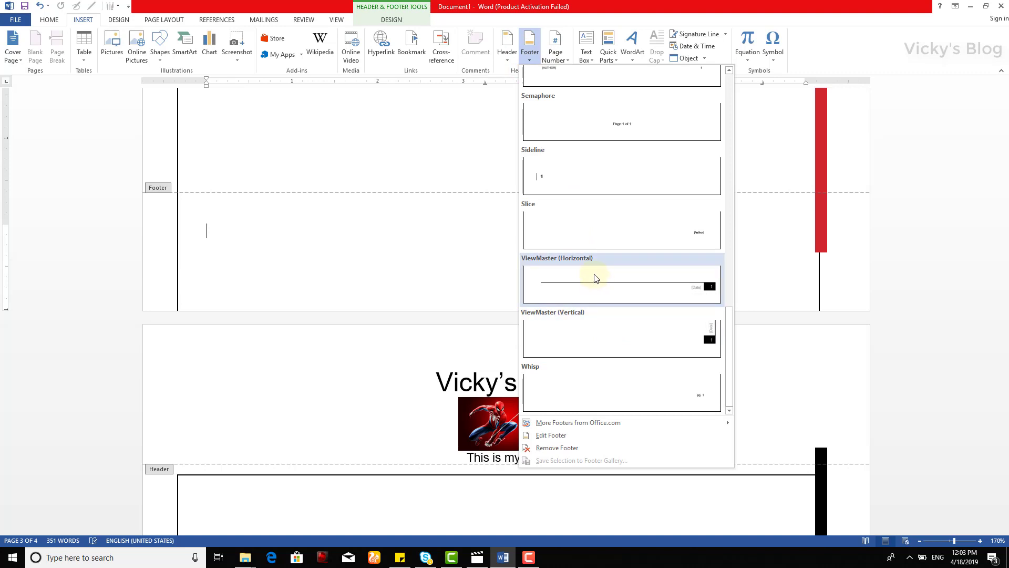
scroll(574, 197, "up", 10)
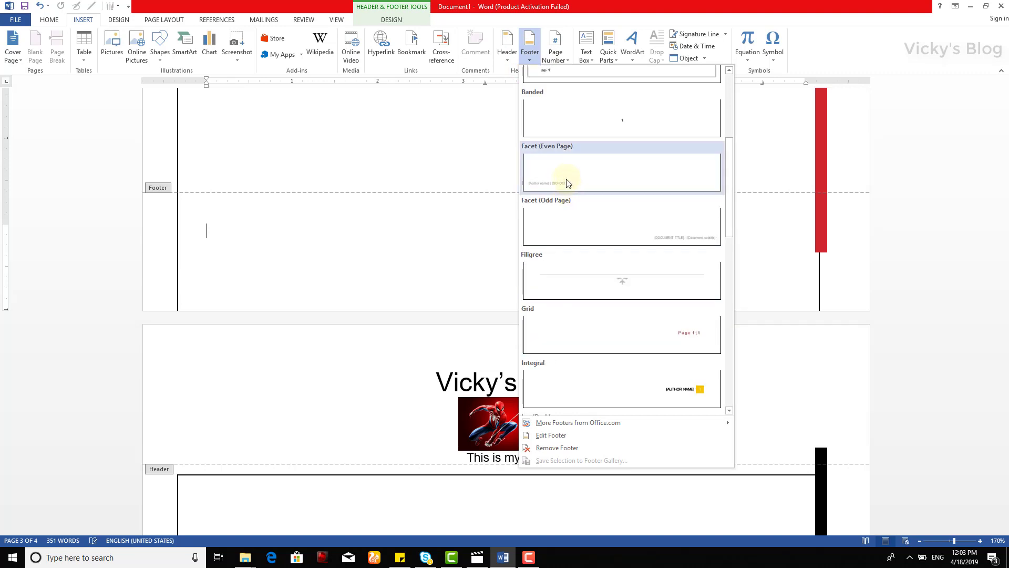
scroll(569, 181, "up", 4)
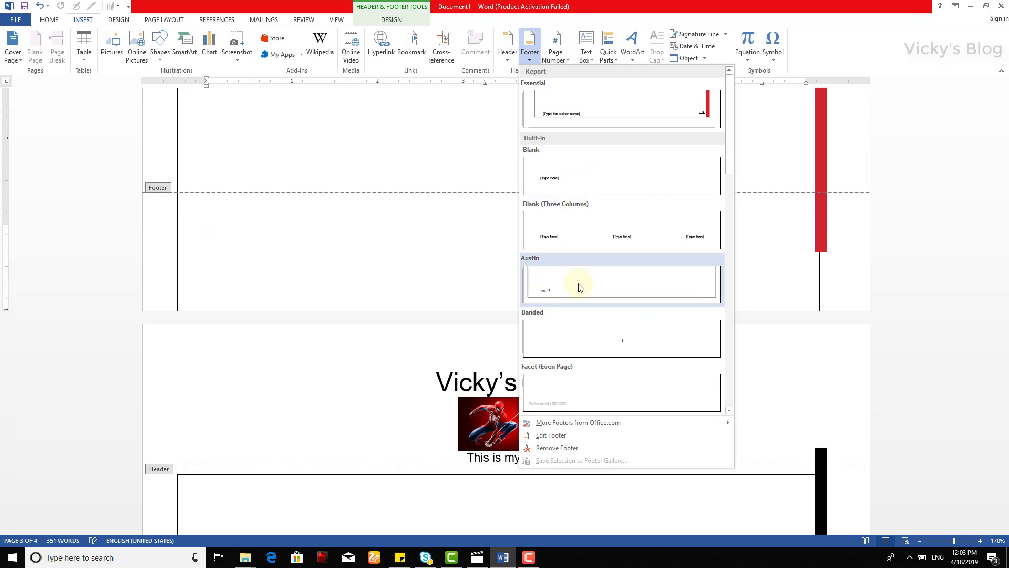
Insert a page number in the Large 1 style at the current footer position and remove the empty line below it.
left_click(556, 56)
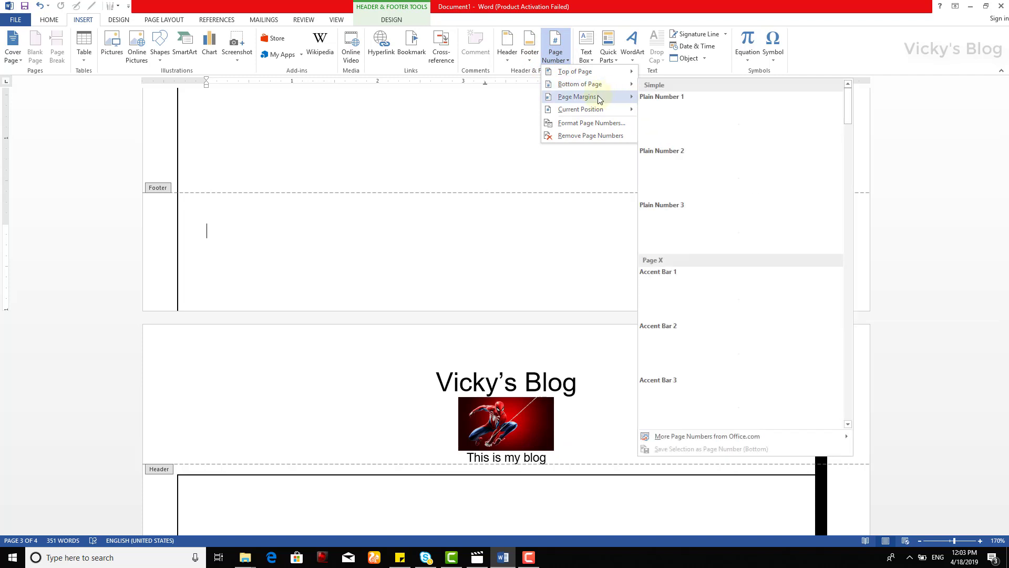
mouse_move(596, 91)
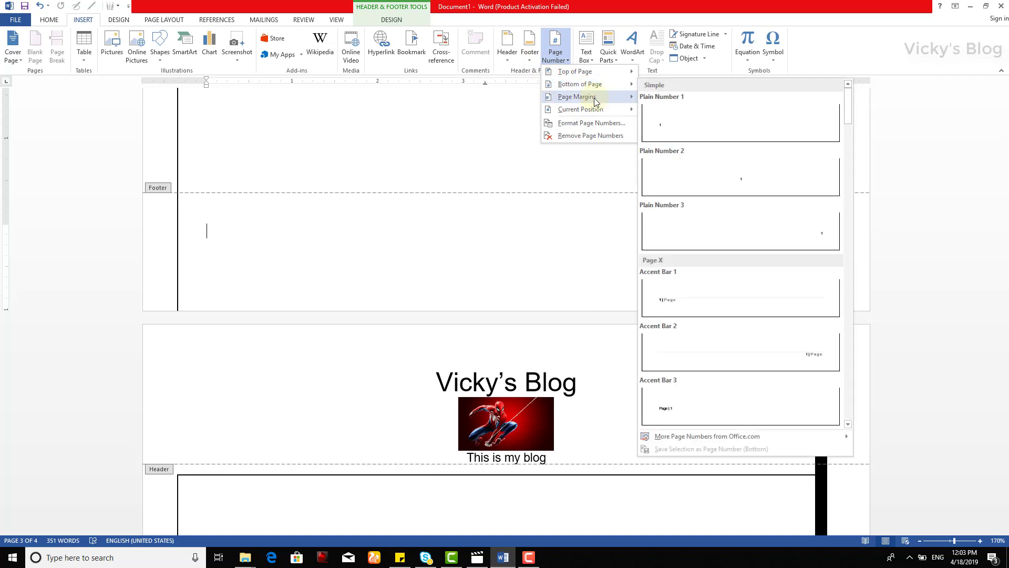
mouse_move(595, 115)
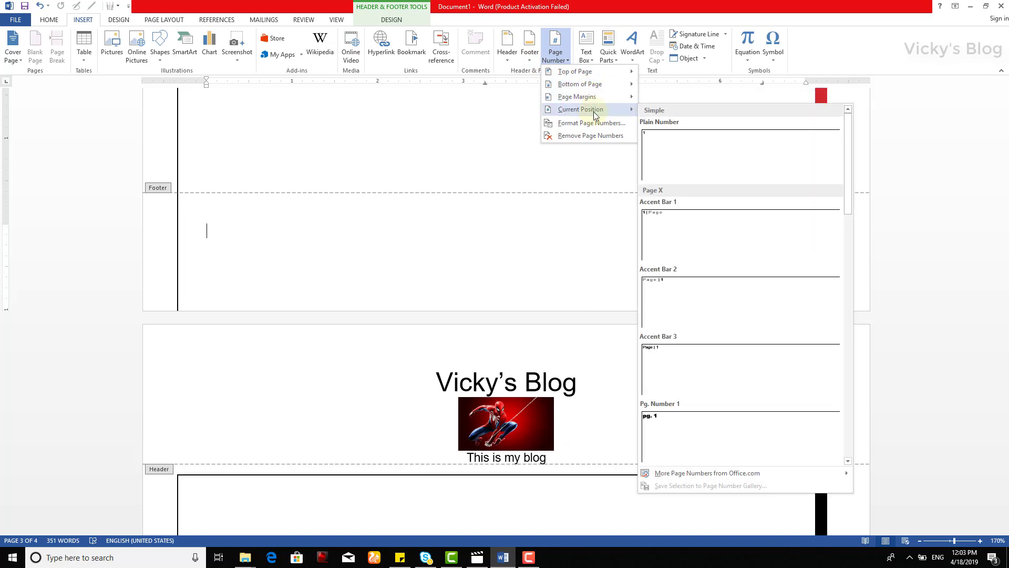
scroll(714, 266, "down", 5)
scroll(687, 273, "down", 4)
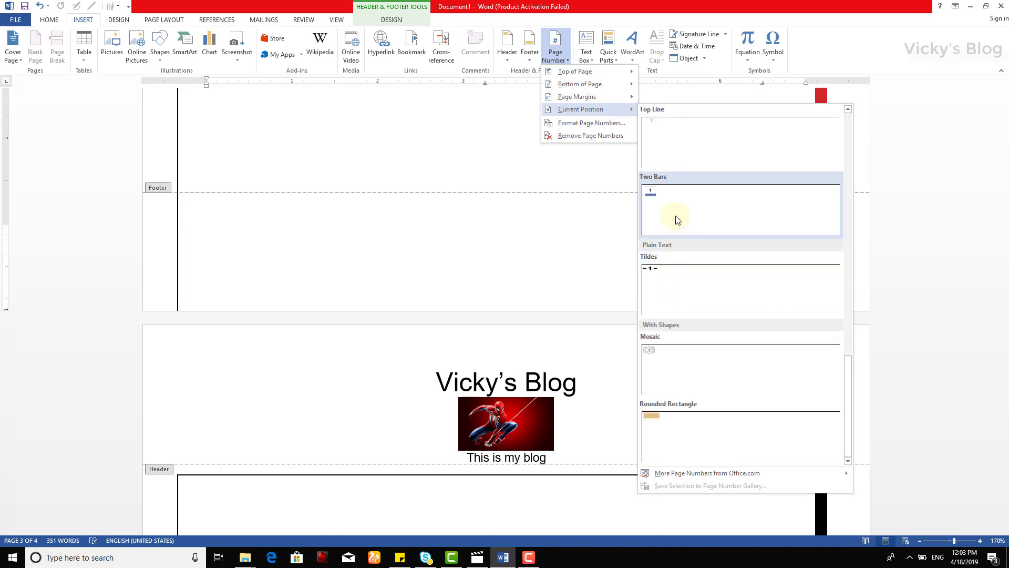
scroll(689, 386, "up", 4)
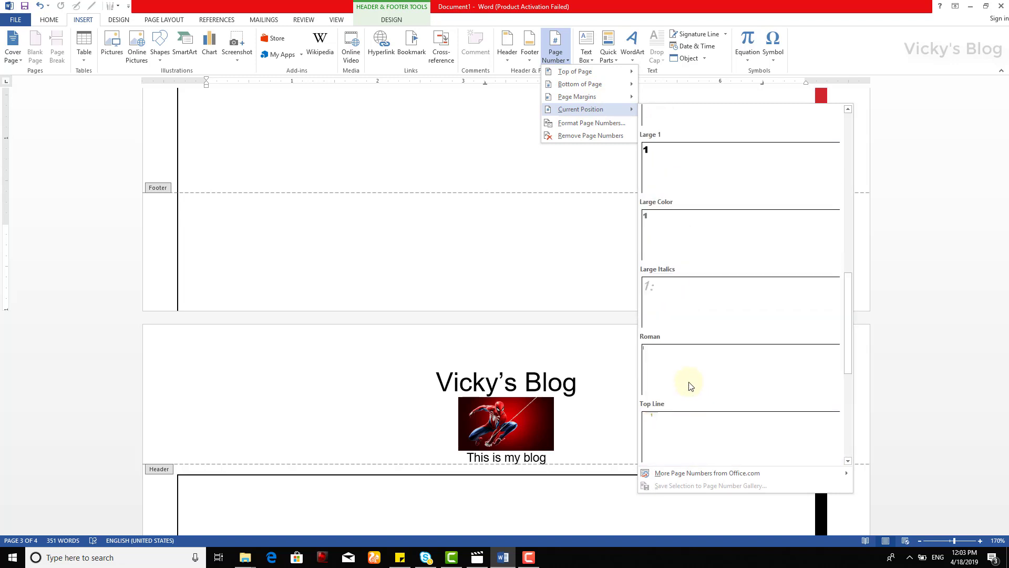
left_click(674, 162)
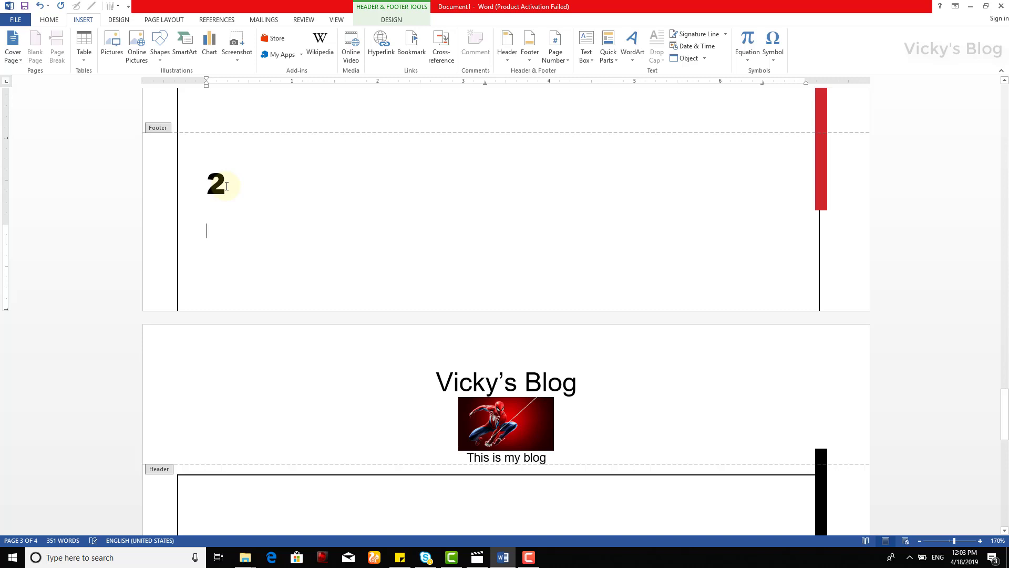
key("BackSpace")
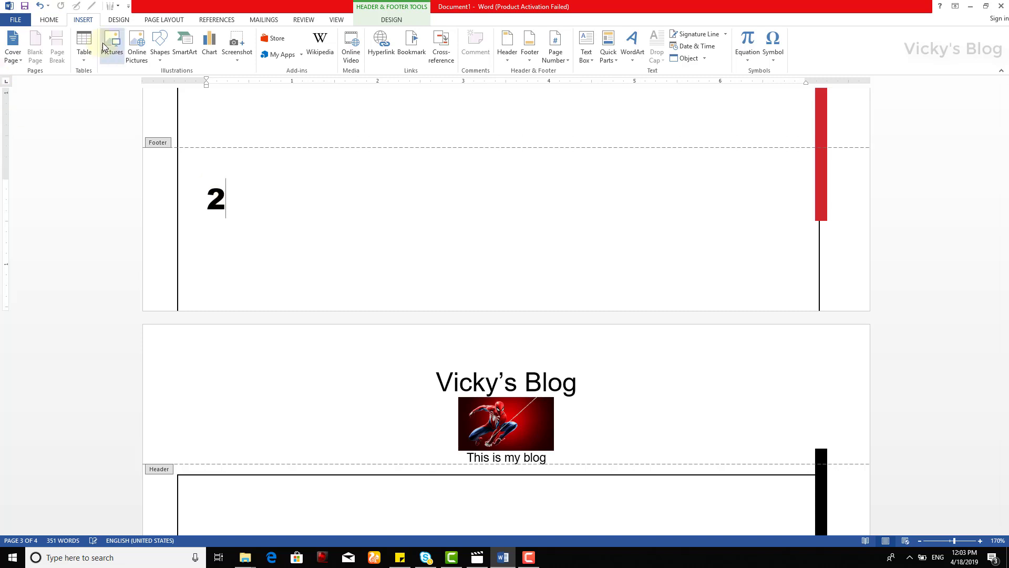
Center the page number in the footer and close header and footer editing.
left_click(52, 21)
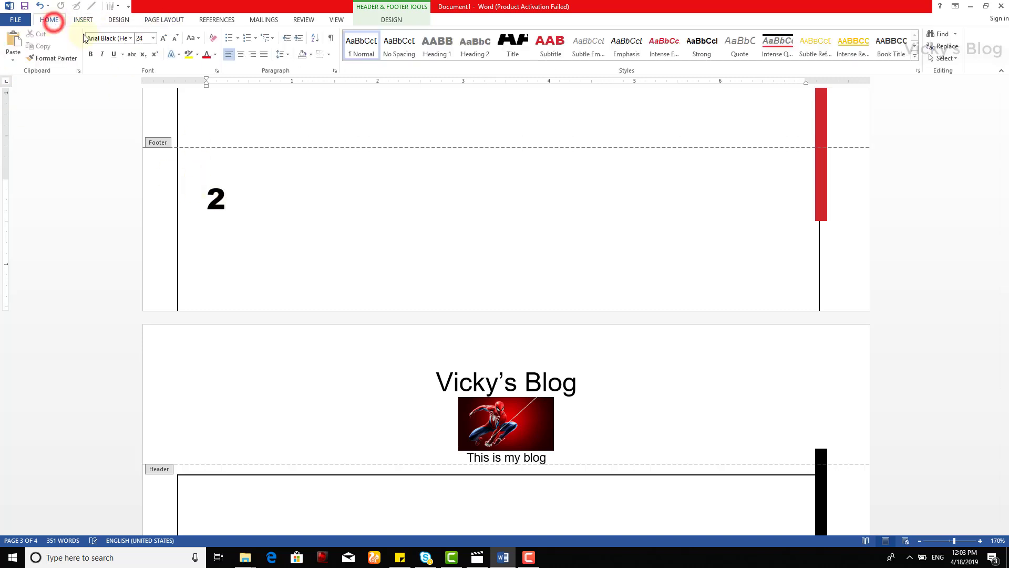
left_click(241, 54)
left_click(573, 209)
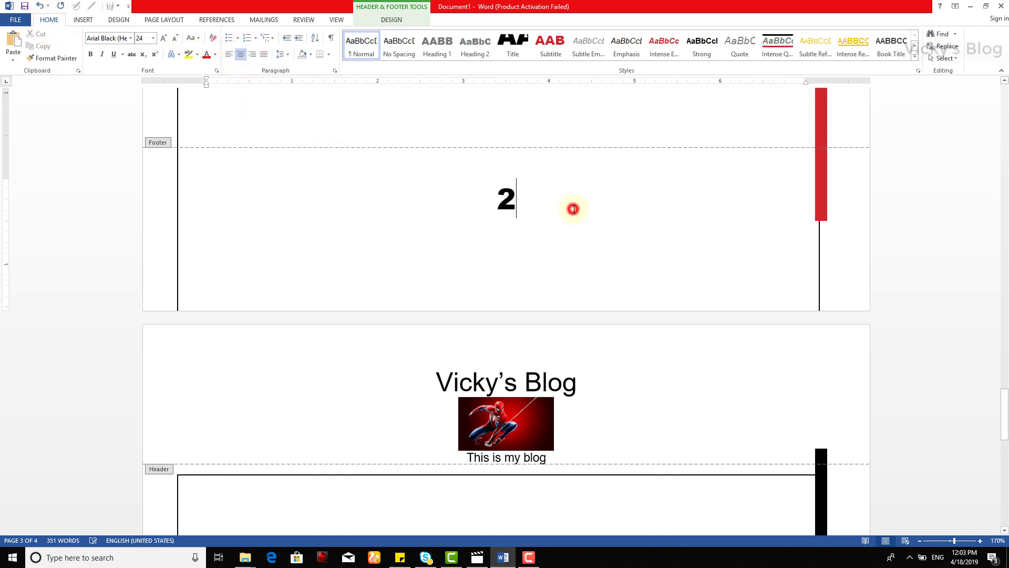
left_click(142, 210)
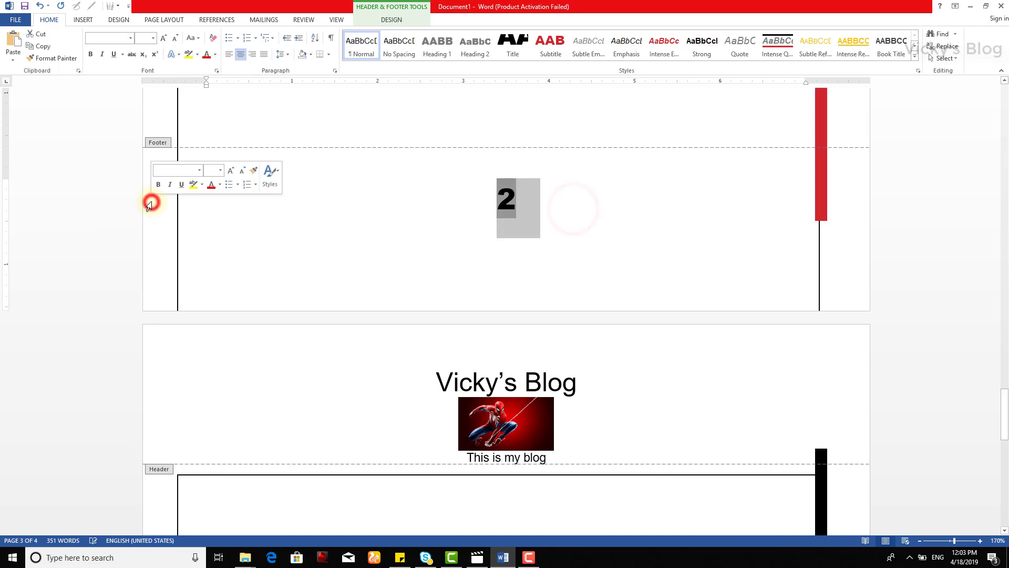
left_click(386, 21)
left_click(554, 53)
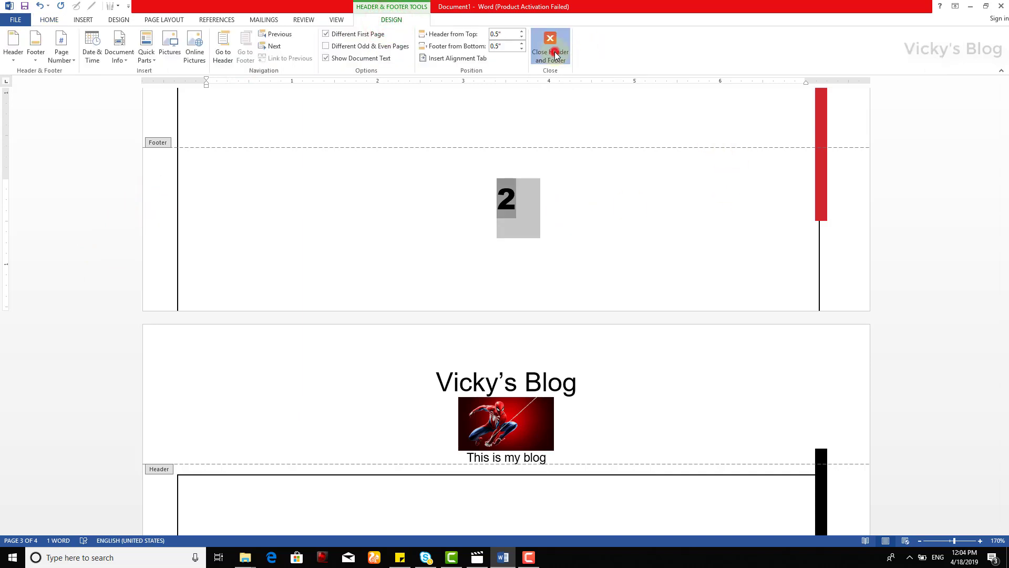
left_click(922, 165)
Examine the headers and footer page numbers on all pages of the document.
scroll(925, 215, "down", 10)
scroll(926, 215, "up", 10)
scroll(599, 256, "down", 10)
scroll(599, 254, "up", 10)
scroll(538, 150, "down", 15)
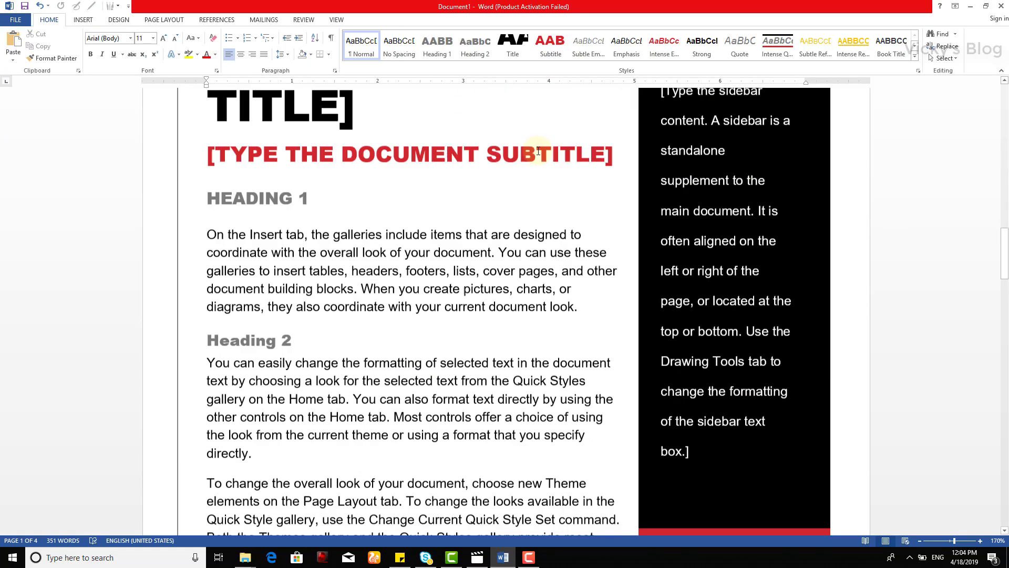
scroll(523, 152, "down", 20)
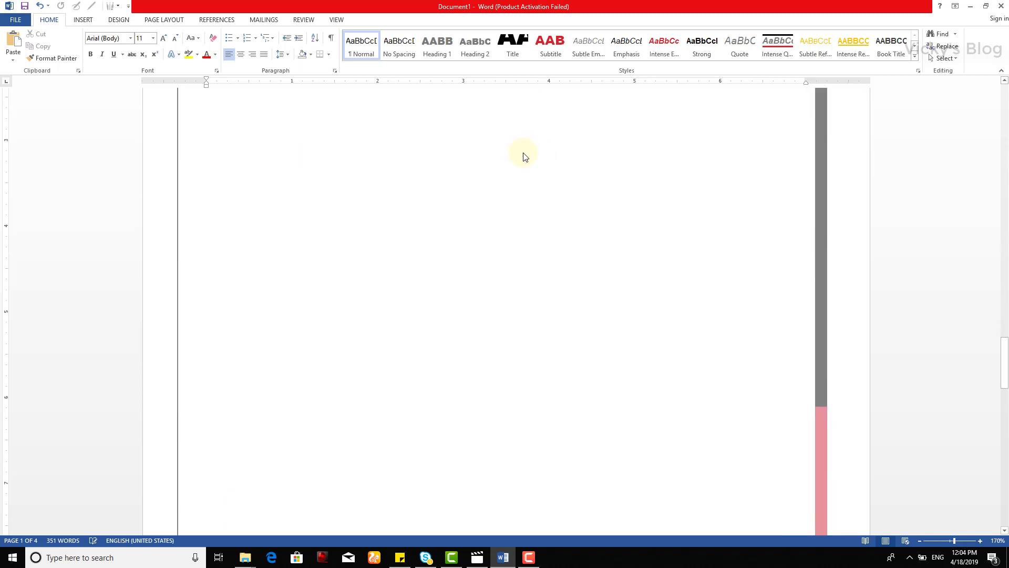
scroll(525, 228, "down", 1)
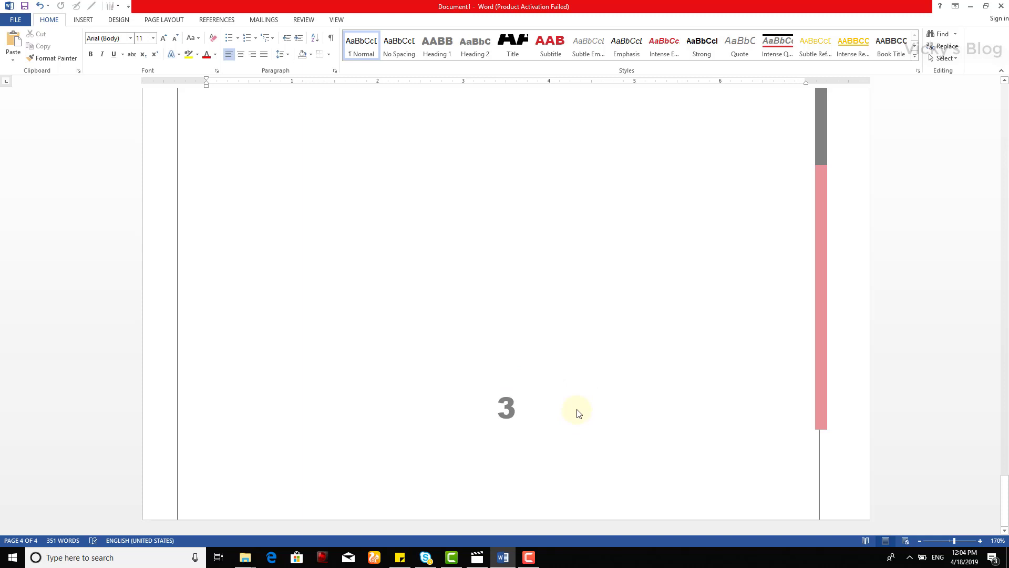
scroll(577, 413, "up", 15)
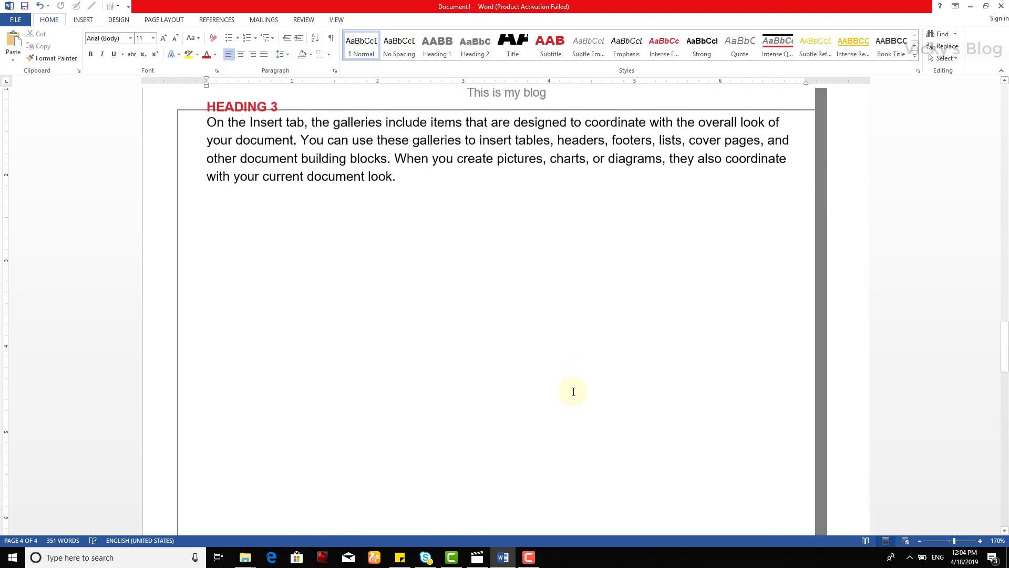
Go to the end of the document and open the last page's footer for editing again.
scroll(572, 394, "down", 15)
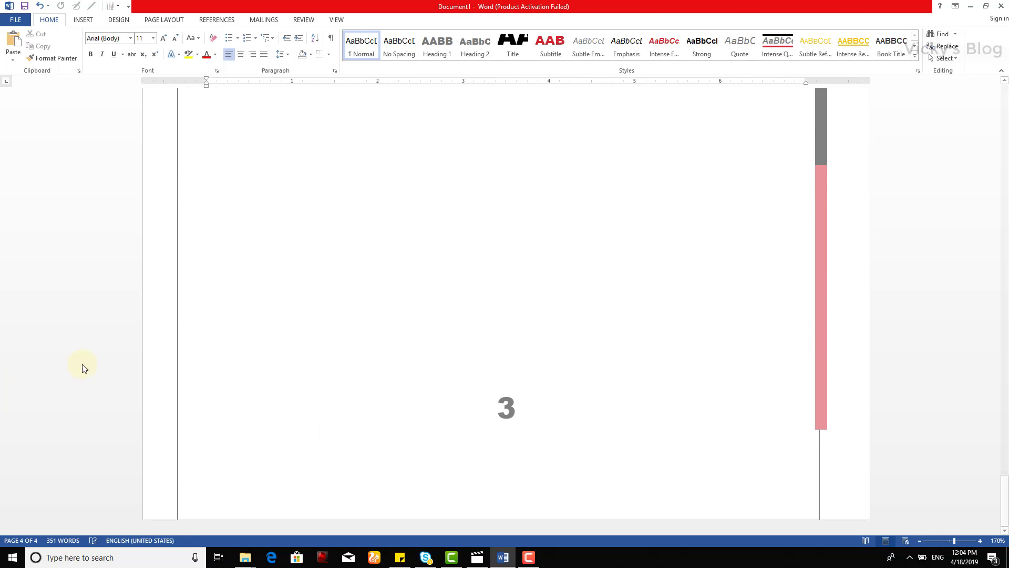
left_click(266, 302)
left_click(336, 19)
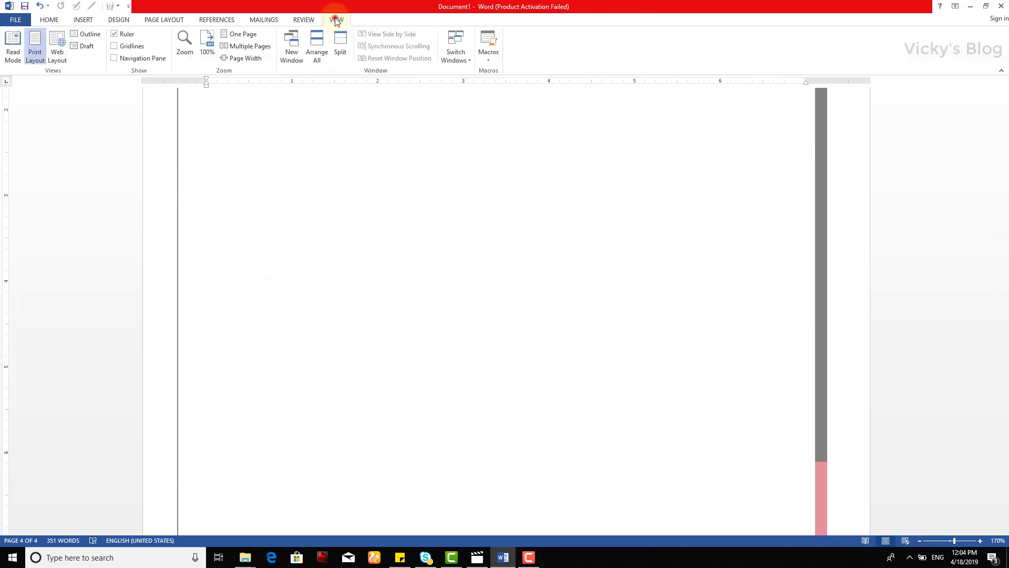
scroll(270, 257, "down", 5)
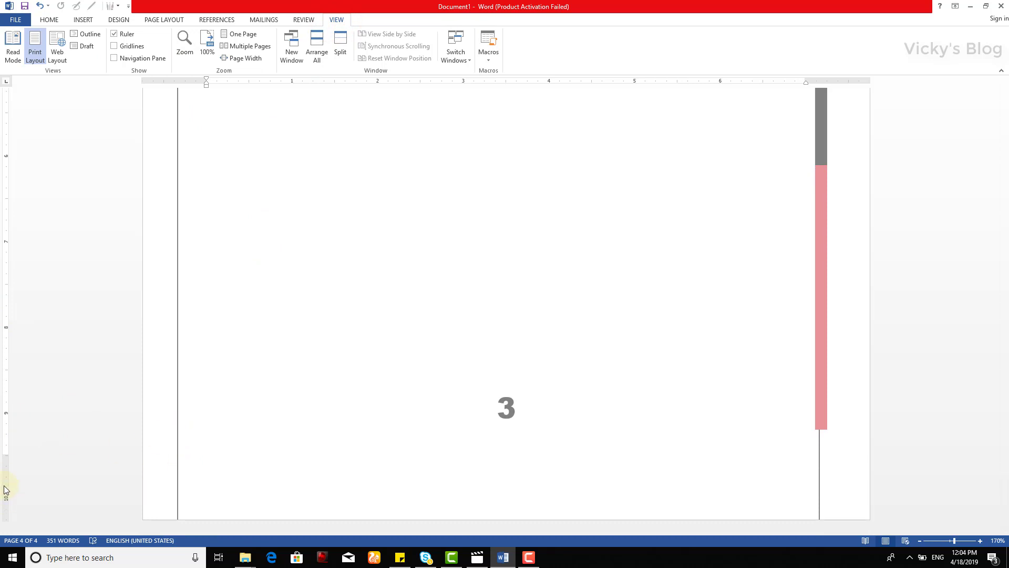
double_click(166, 513)
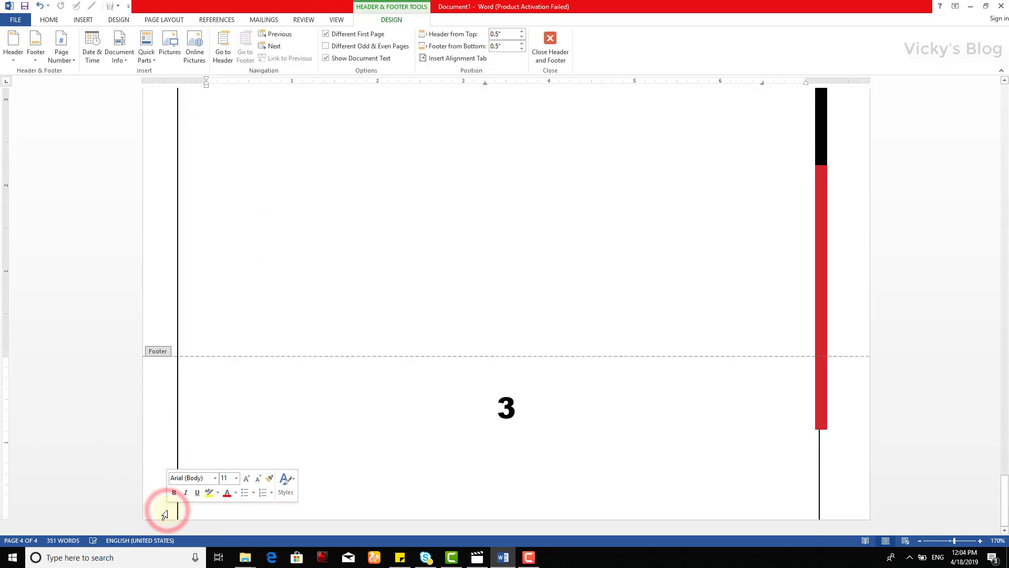
Examine the page numbers in the footers and the blog headers across the pages while header and footer editing is open.
scroll(216, 353, "up", 15)
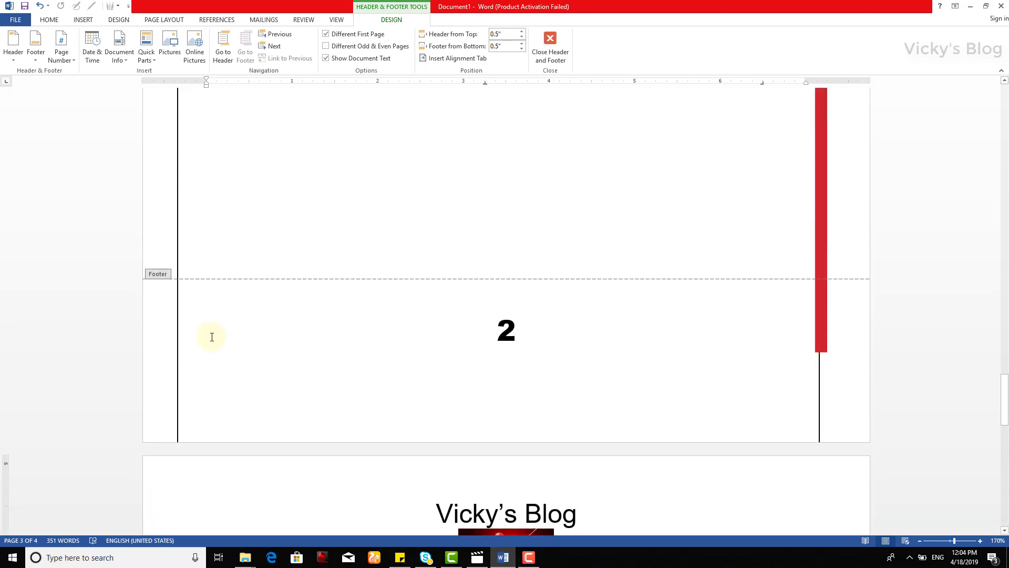
scroll(211, 337, "up", 15)
scroll(211, 336, "up", 15)
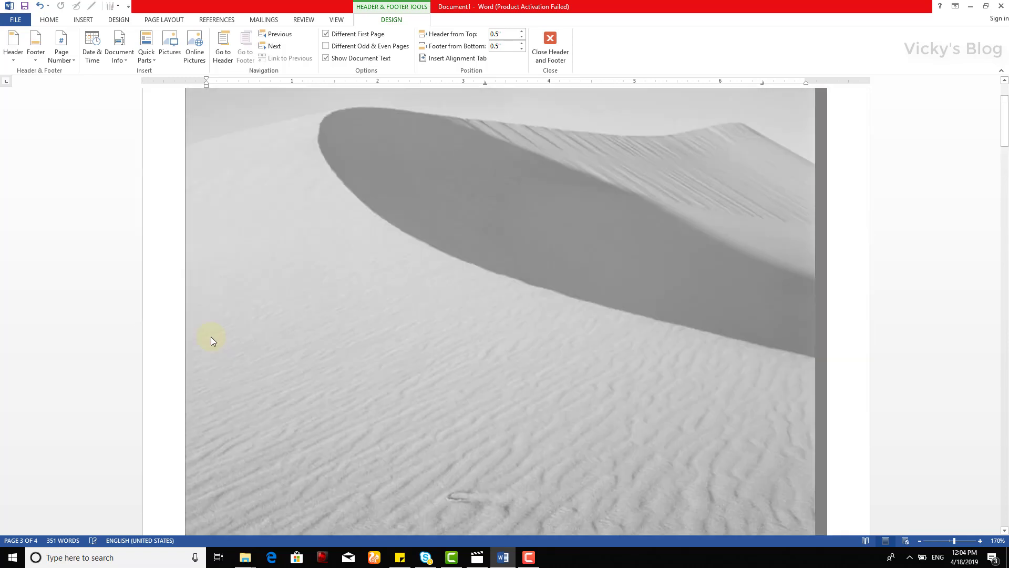
scroll(210, 337, "down", 17)
scroll(213, 344, "down", 15)
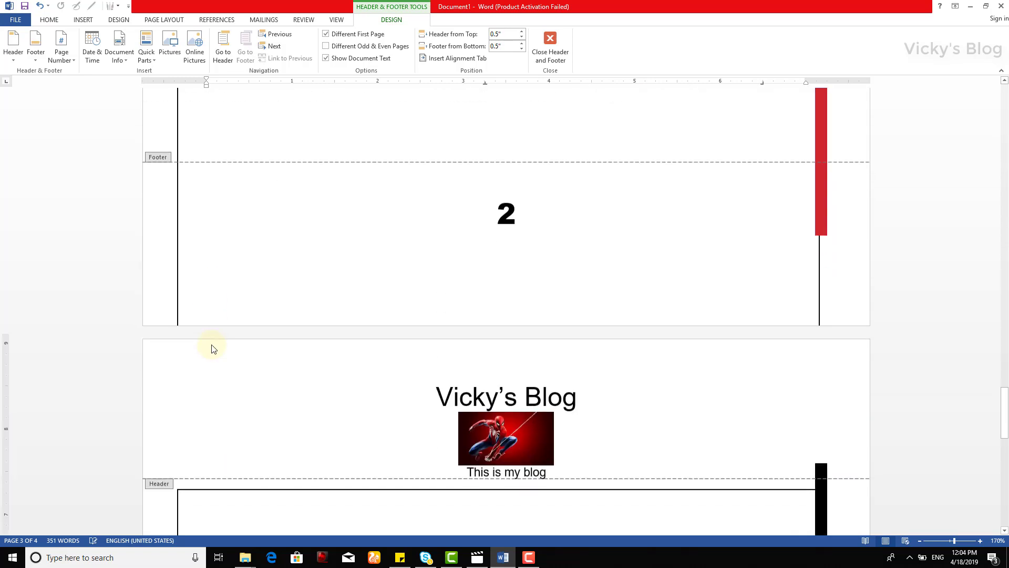
scroll(213, 345, "up", 20)
scroll(212, 345, "up", 1)
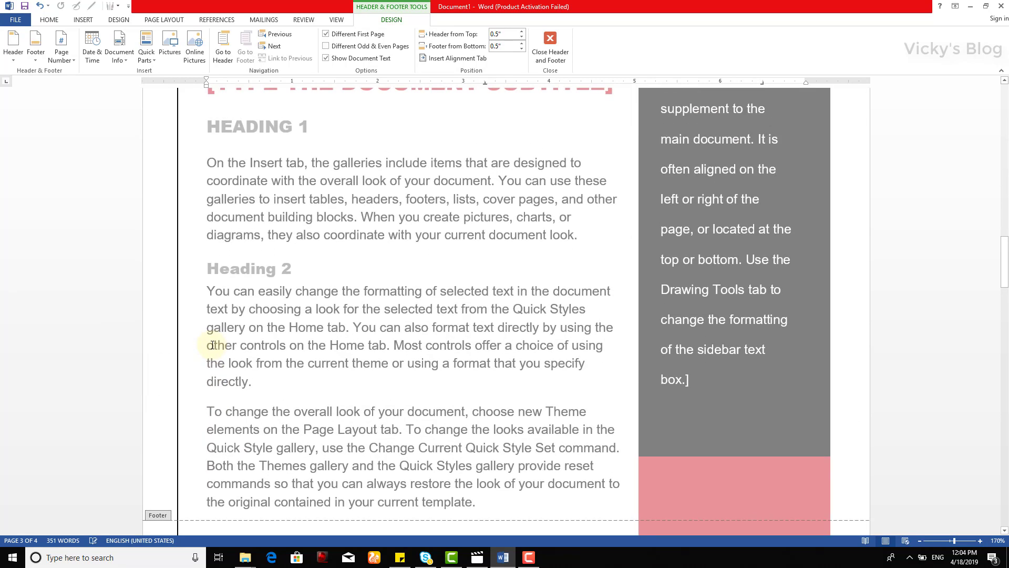
scroll(213, 345, "down", 8)
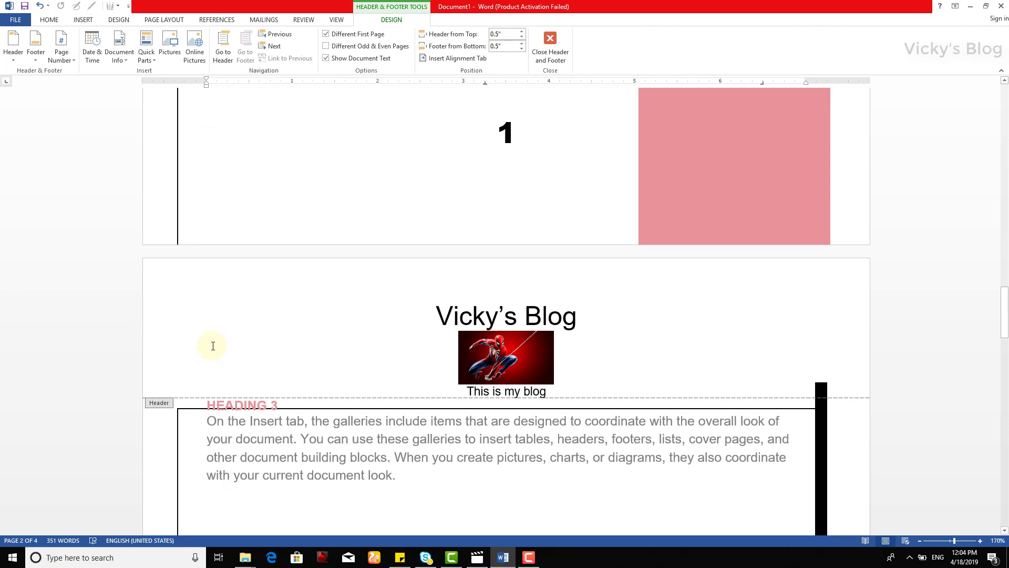